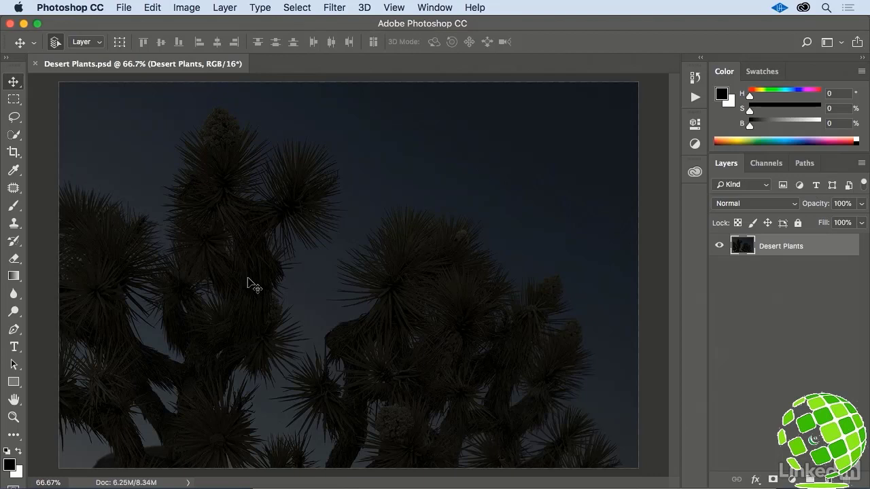
- Show the image's histogram in Expanded View with its statistics
{"action": "left_click", "coordinate": [440, 6]}
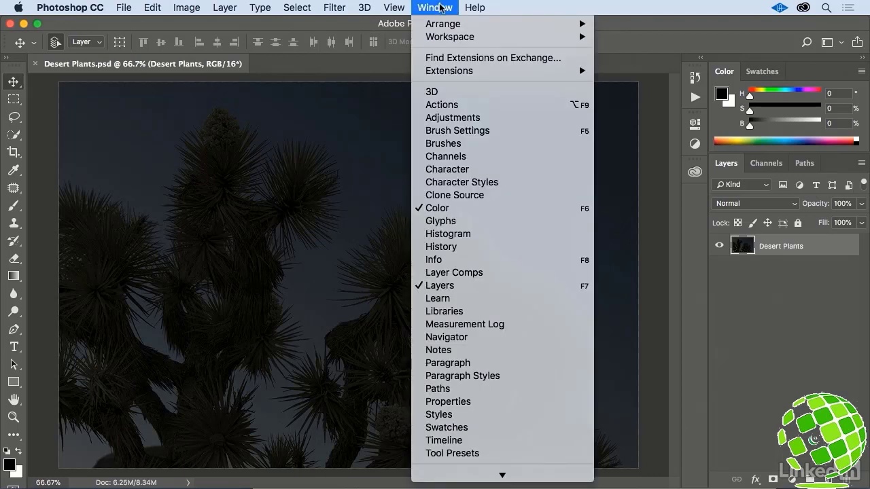
{"action": "left_click", "coordinate": [485, 232]}
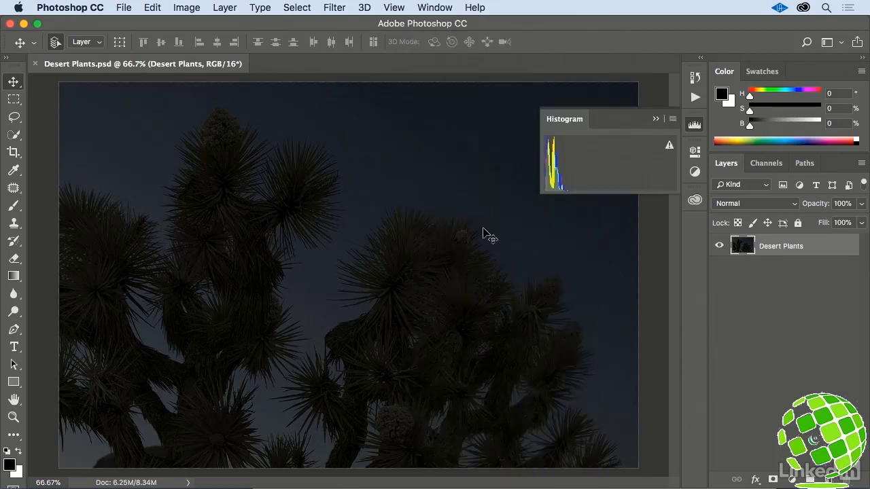
{"action": "left_click", "coordinate": [671, 119]}
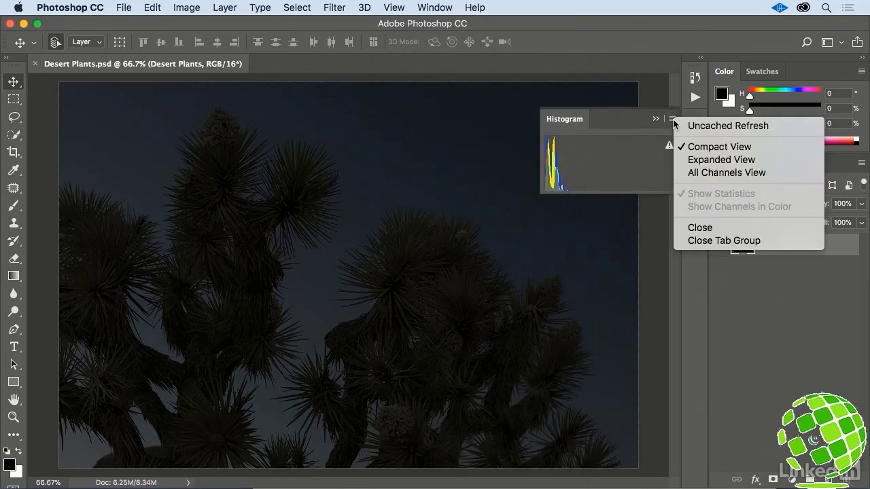
{"action": "left_click", "coordinate": [677, 161]}
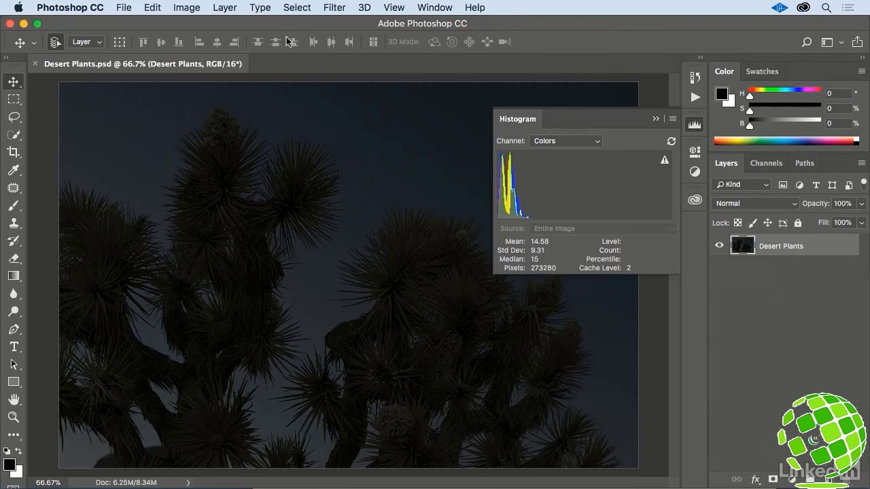
- Try Auto Tone on the Desert Plants layer, refresh the histogram, and undo the correction
{"action": "left_click", "coordinate": [181, 8]}
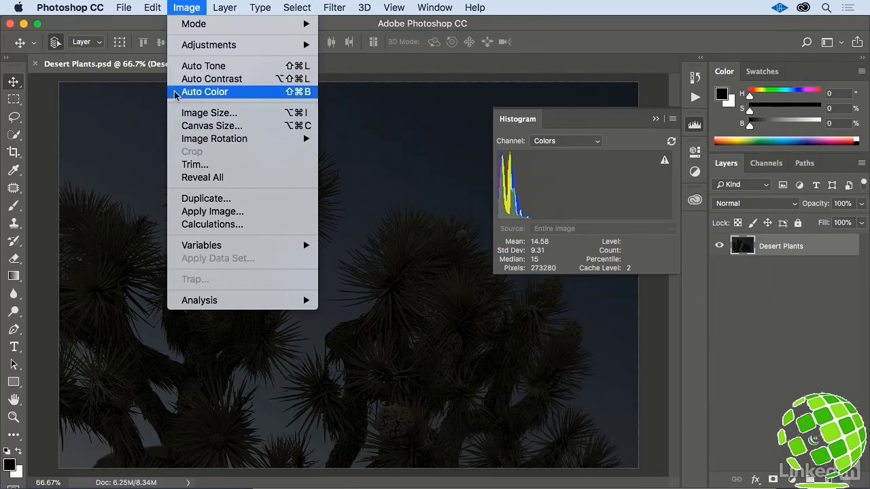
{"action": "left_click", "coordinate": [176, 66]}
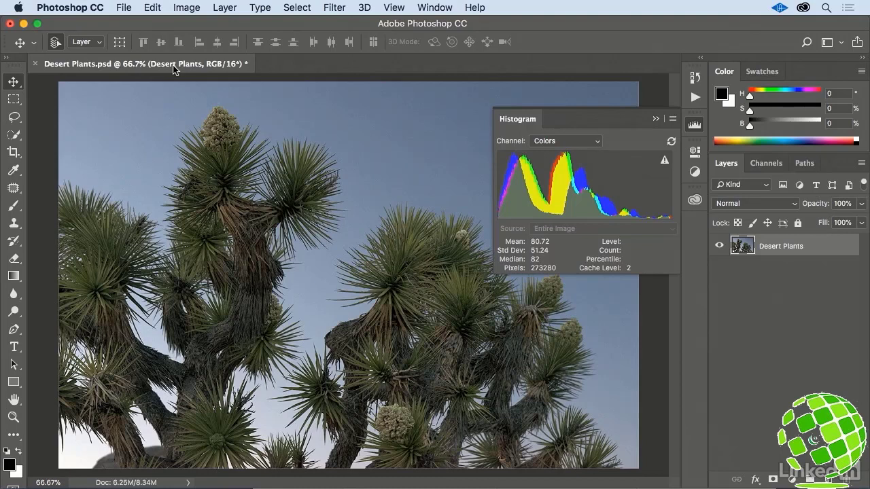
{"action": "left_click", "coordinate": [671, 142]}
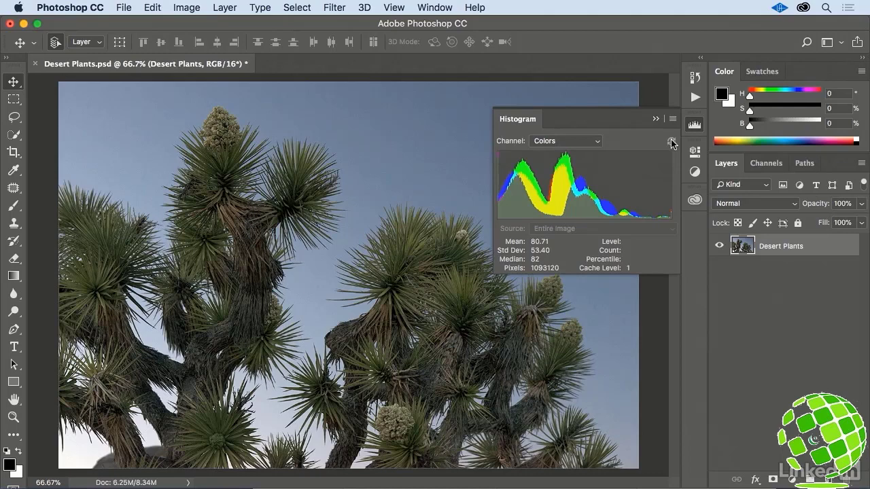
{"action": "key", "text": "super+z"}
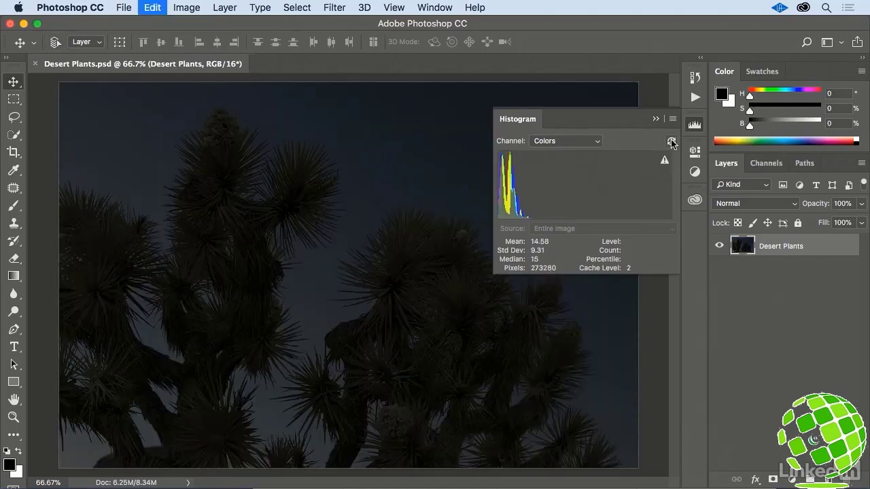
- Try Auto Contrast on the dark plant photo and refresh the histogram to check the tonal distribution
{"action": "left_click", "coordinate": [188, 7]}
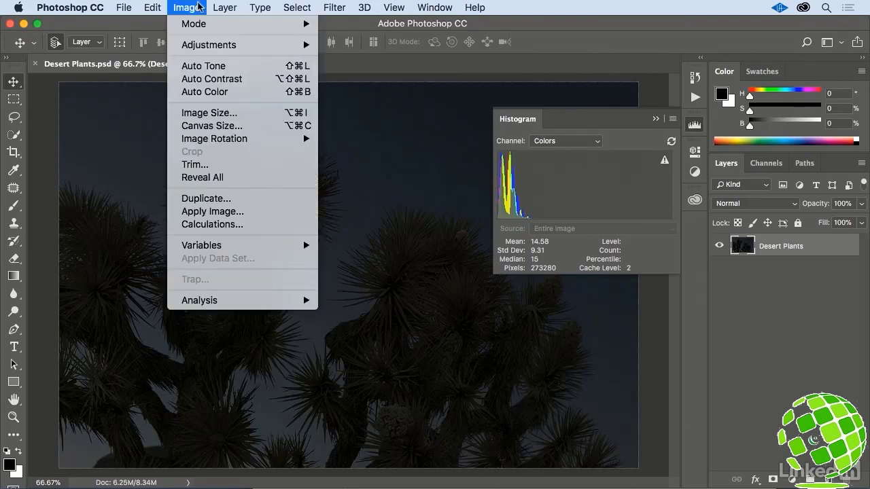
{"action": "left_click", "coordinate": [177, 79]}
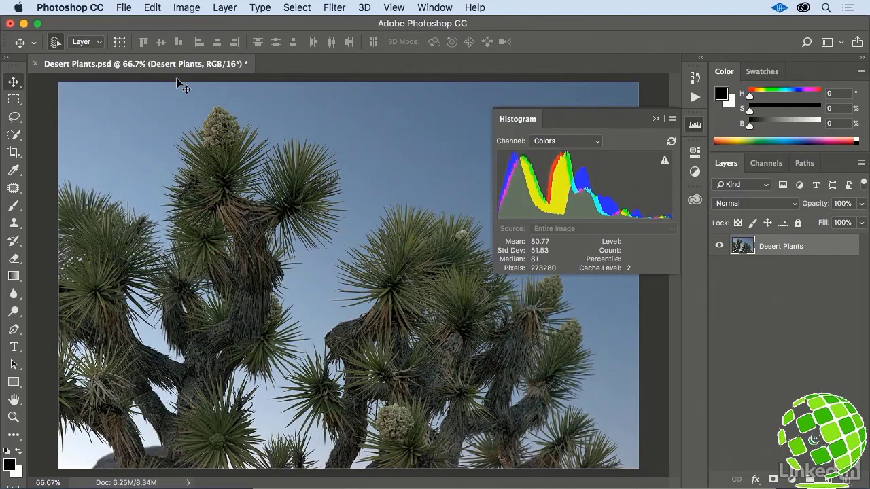
{"action": "left_click", "coordinate": [671, 141]}
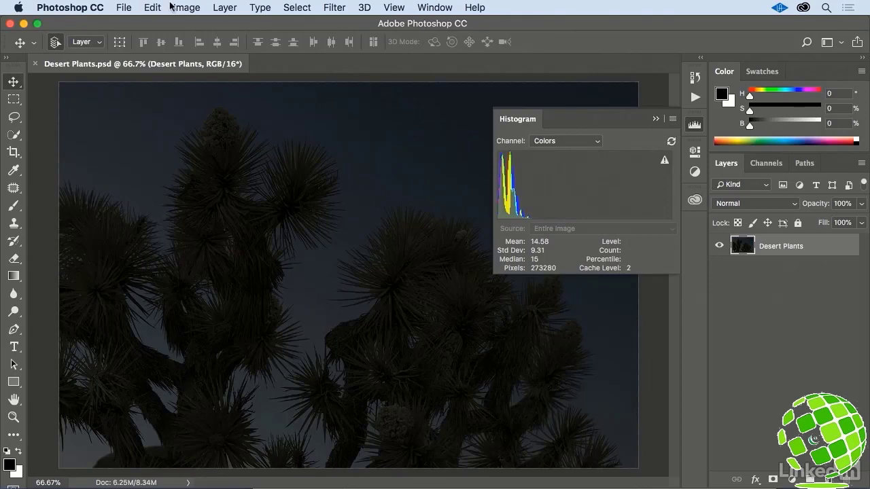
- Try Auto Color on the Desert Plants layer, refresh the histogram, and undo the correction
{"action": "left_click", "coordinate": [178, 8]}
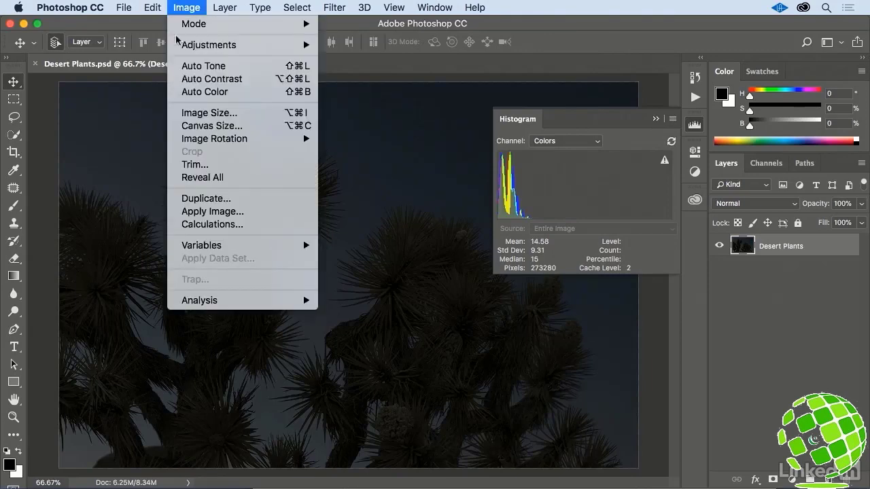
{"action": "left_click", "coordinate": [173, 94]}
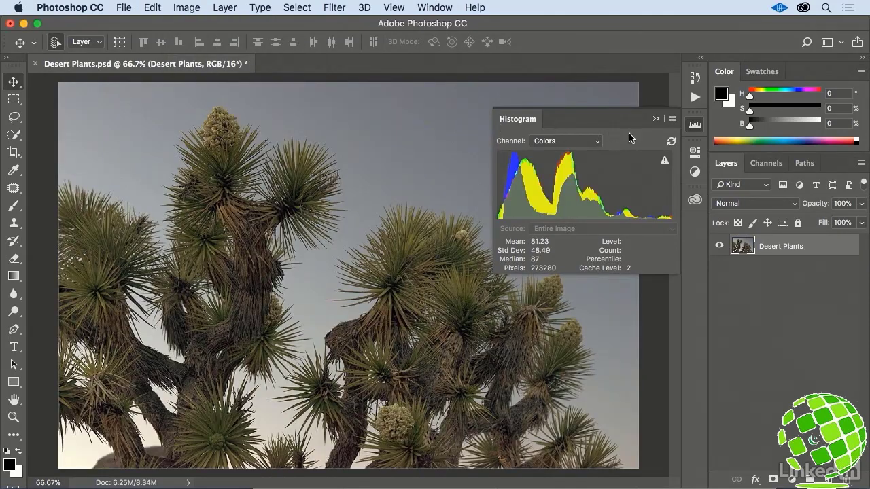
{"action": "left_click", "coordinate": [671, 141]}
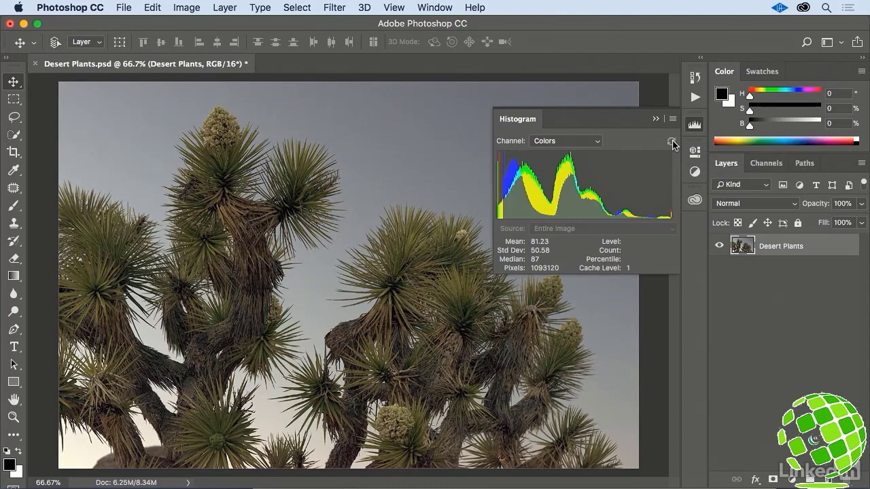
{"action": "key", "text": "super+z"}
- Apply Auto Contrast to the Desert Plants layer
{"action": "left_click", "coordinate": [186, 8]}
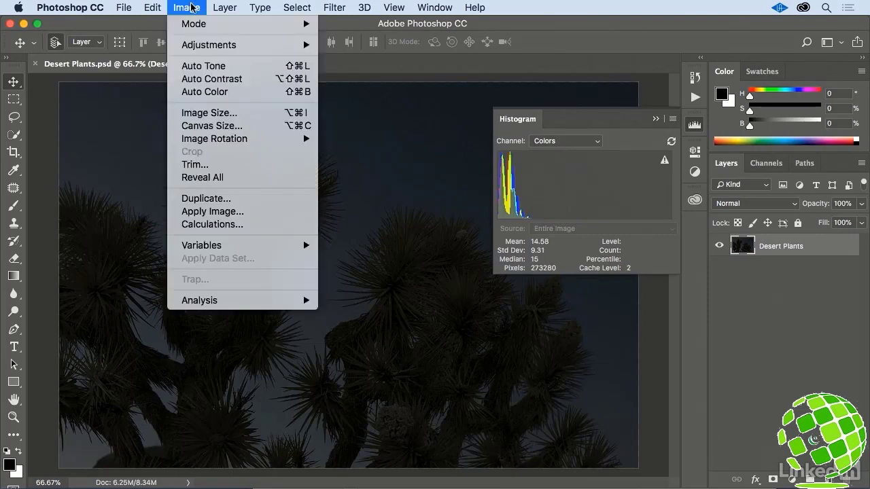
{"action": "left_click", "coordinate": [258, 81]}
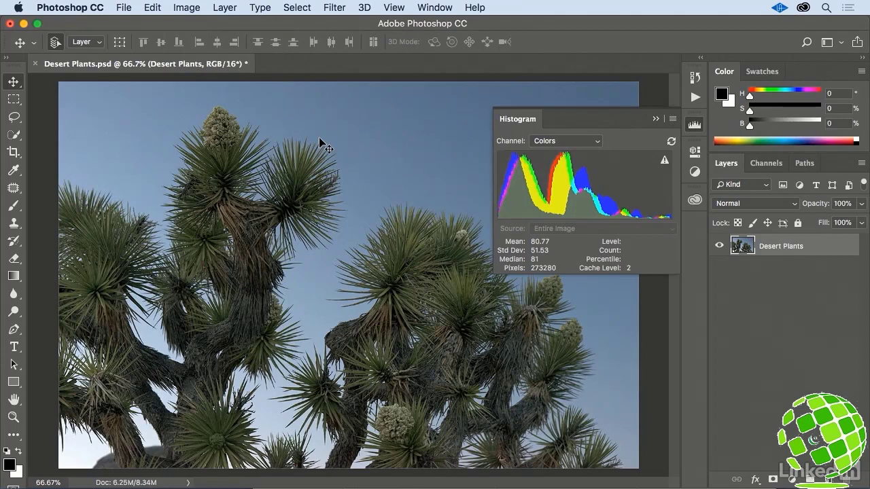
- Open the Exposure adjustment for the Desert Plants layer
{"action": "left_click", "coordinate": [187, 7]}
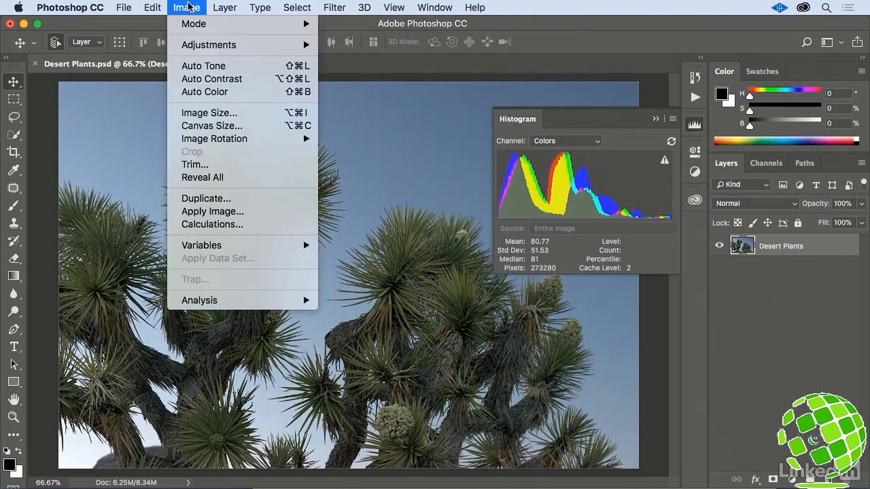
{"action": "mouse_move", "coordinate": [252, 46]}
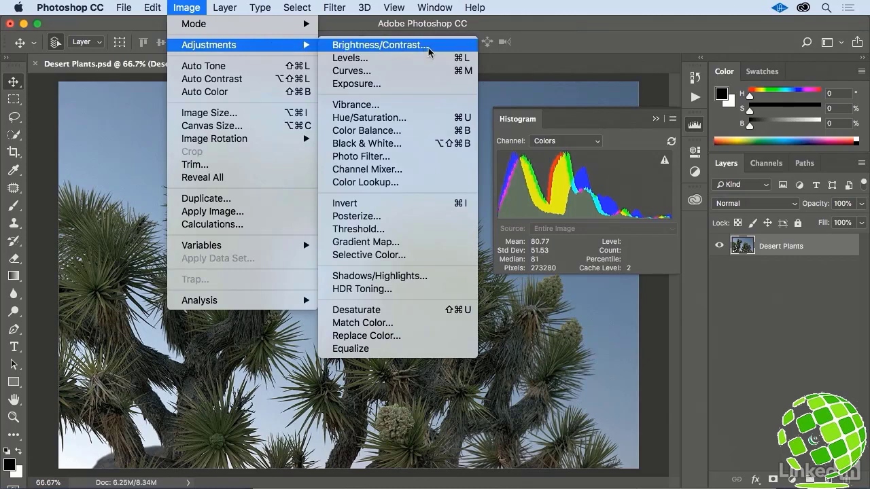
{"action": "left_click", "coordinate": [424, 82]}
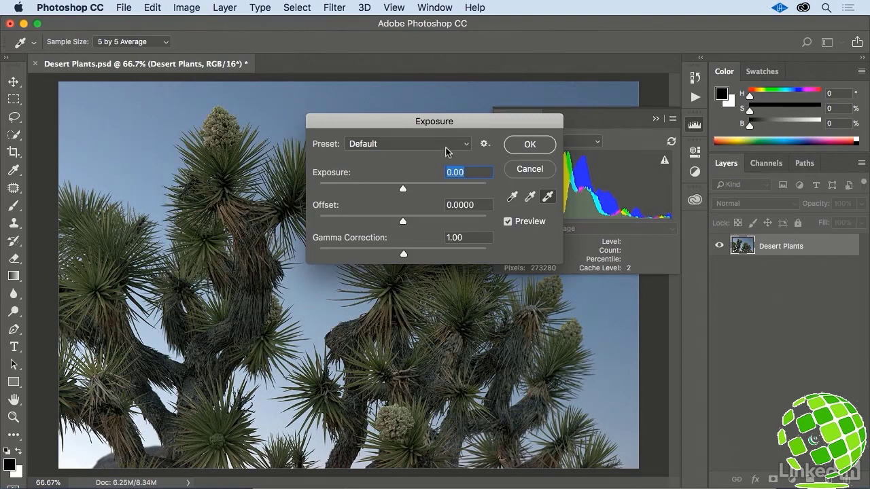
- Try the Minus 2.0 exposure preset and a custom exposure of +2.51, and reset the Exposure settings to default
{"action": "left_click", "coordinate": [467, 145]}
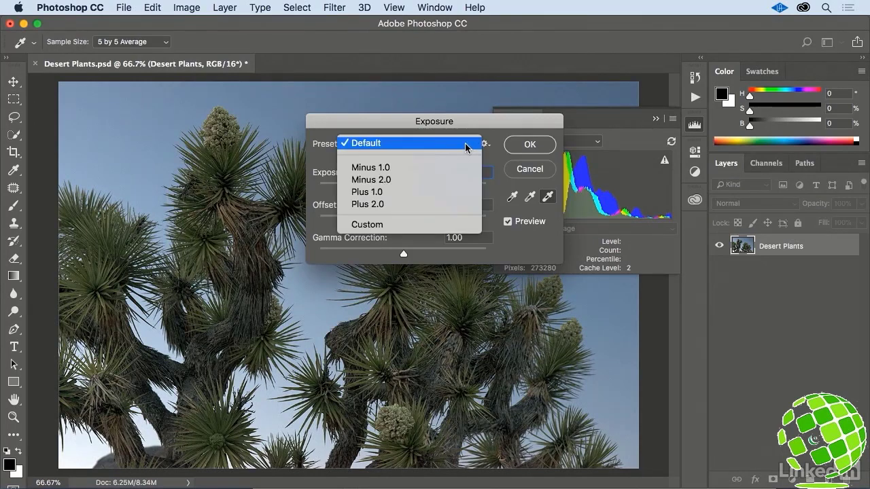
{"action": "left_click", "coordinate": [458, 179]}
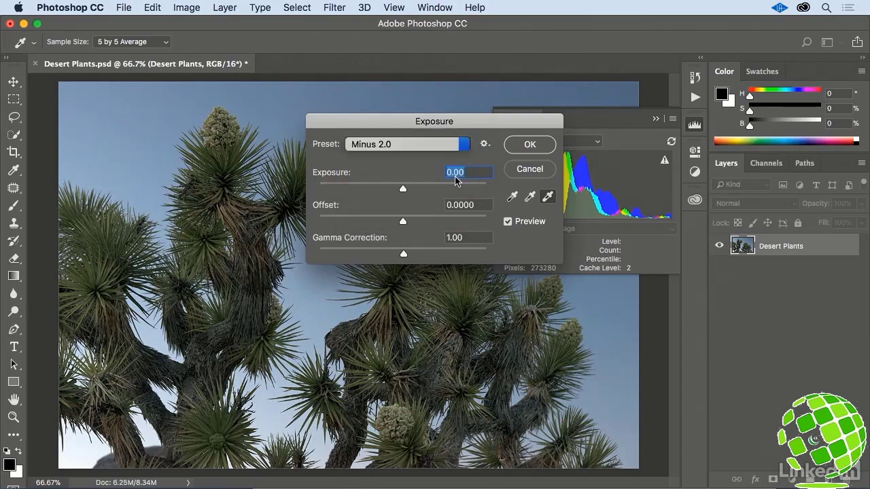
{"action": "left_click_drag", "start_coordinate": [377, 188], "coordinate": [435, 197]}
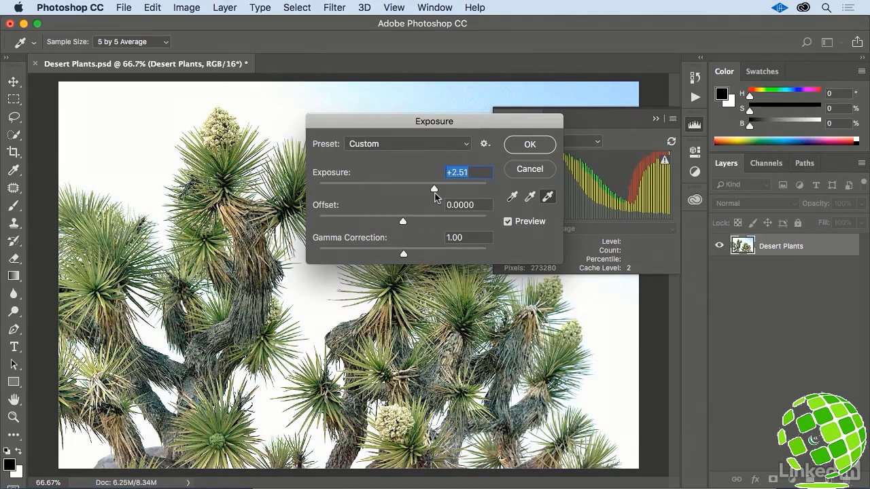
{"action": "key", "text": "alt"}
{"action": "key", "text": "alt"}
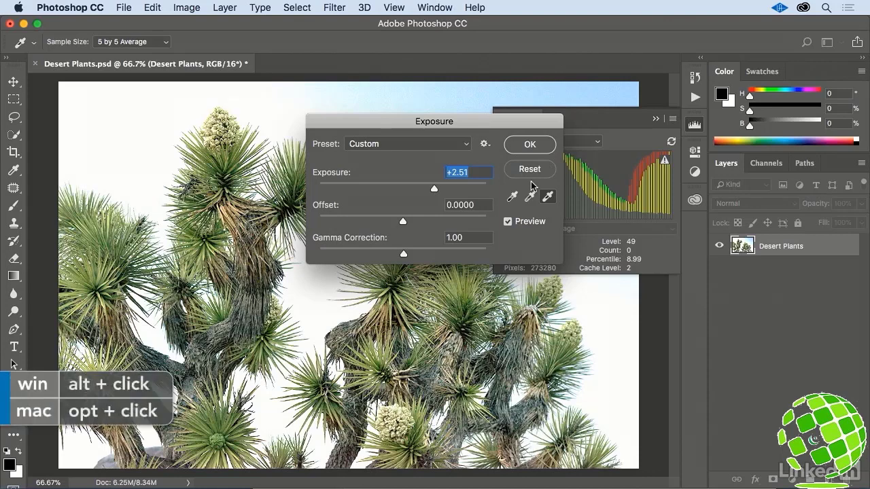
{"action": "left_click", "coordinate": [530, 171], "text": "alt"}
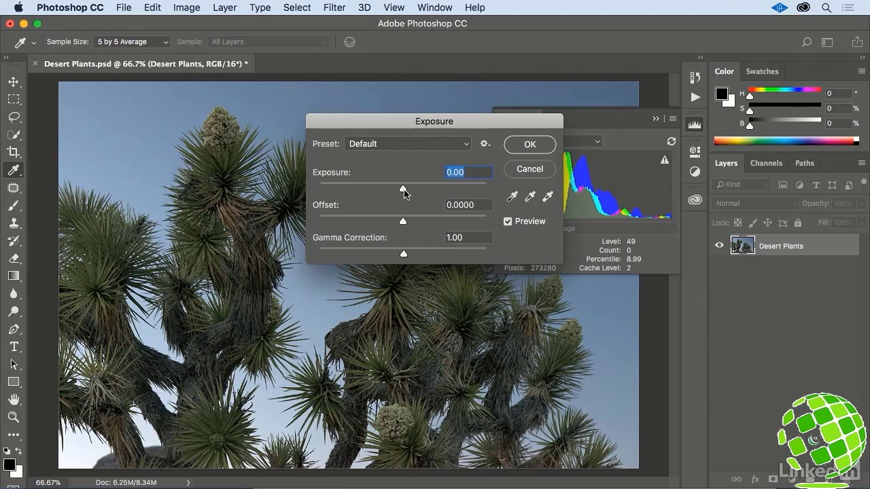
- Set the exposure to +1.00 and apply the Exposure adjustment
{"action": "left_click_drag", "start_coordinate": [403, 189], "coordinate": [417, 193]}
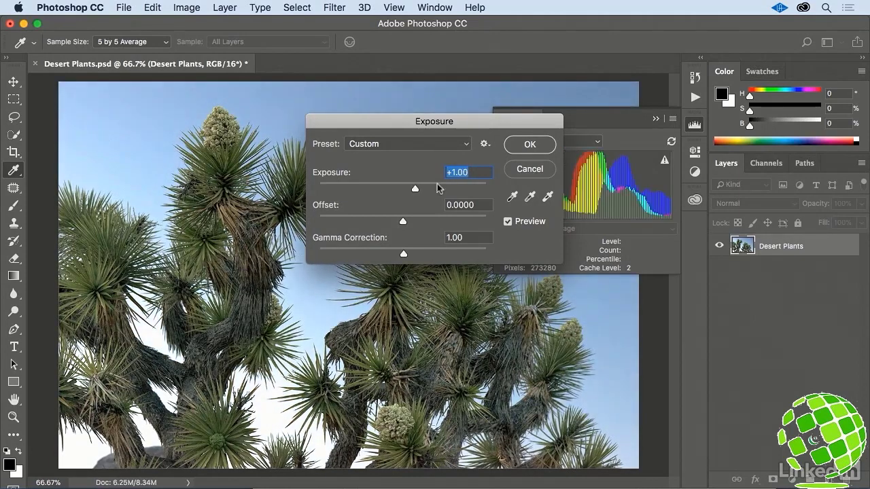
{"action": "left_click", "coordinate": [536, 147]}
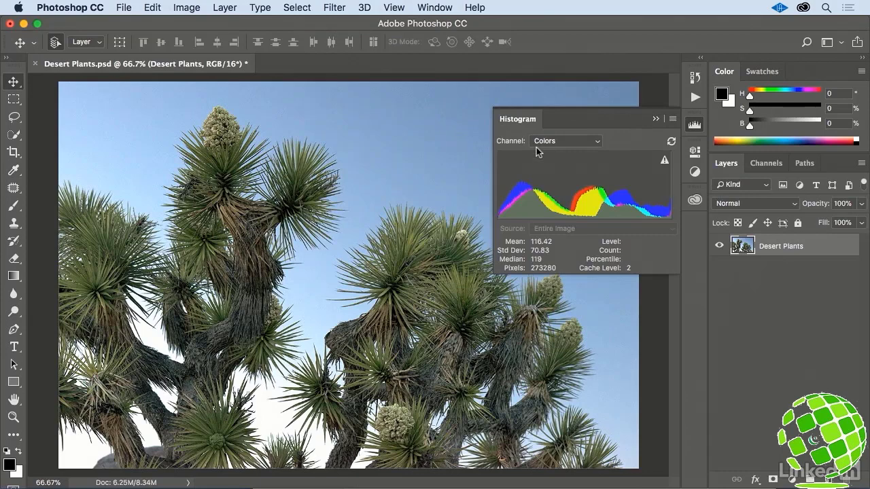
- Apply a Levels adjustment to the RGB channel with the black input at 7 and the midtones at 0.92
{"action": "left_click", "coordinate": [200, 9]}
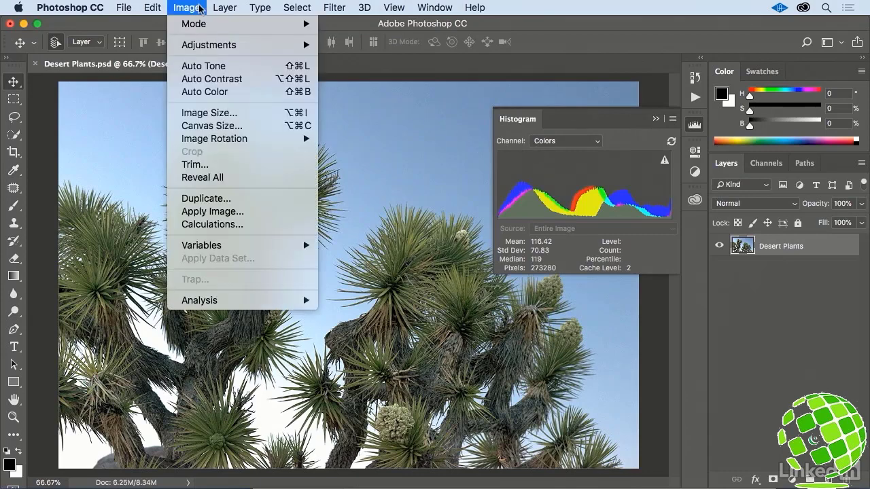
{"action": "mouse_move", "coordinate": [215, 51]}
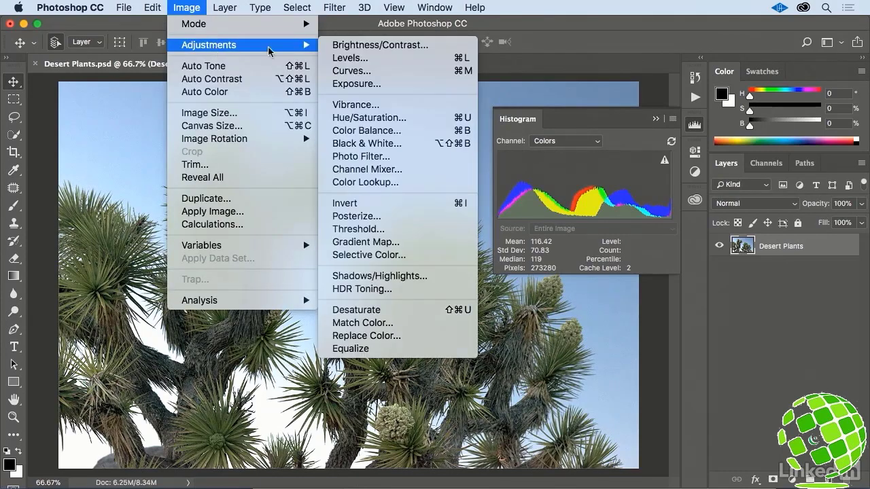
{"action": "left_click", "coordinate": [378, 59]}
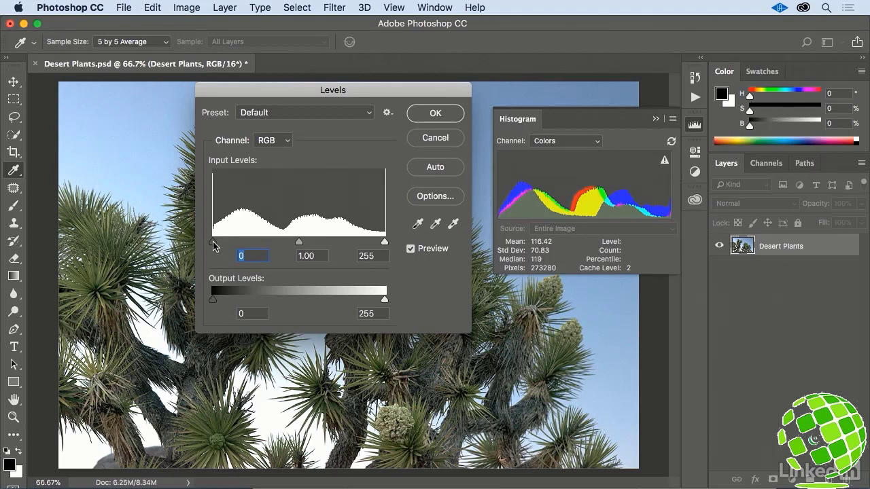
{"action": "left_click_drag", "start_coordinate": [214, 244], "coordinate": [219, 247]}
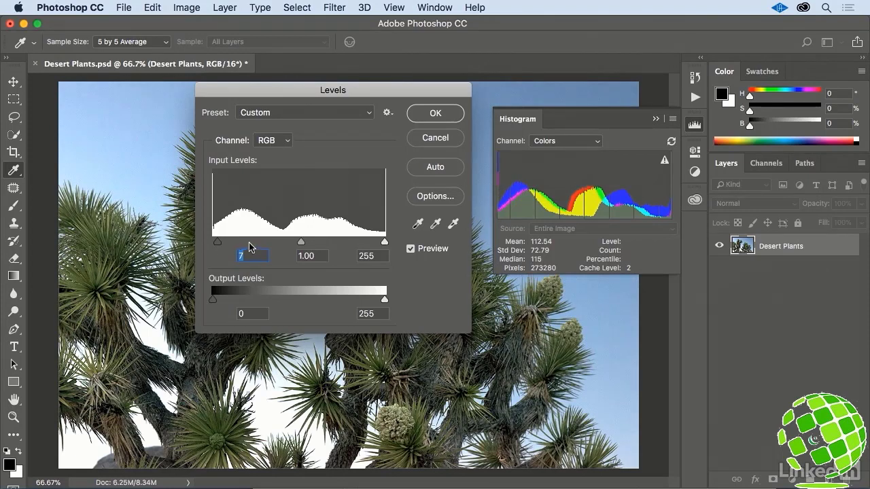
{"action": "left_click_drag", "start_coordinate": [302, 245], "coordinate": [306, 245]}
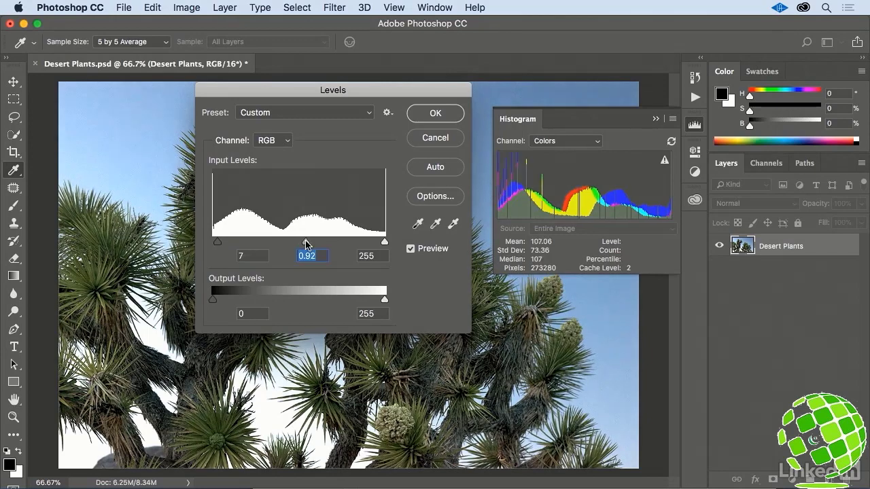
{"action": "left_click", "coordinate": [435, 113]}
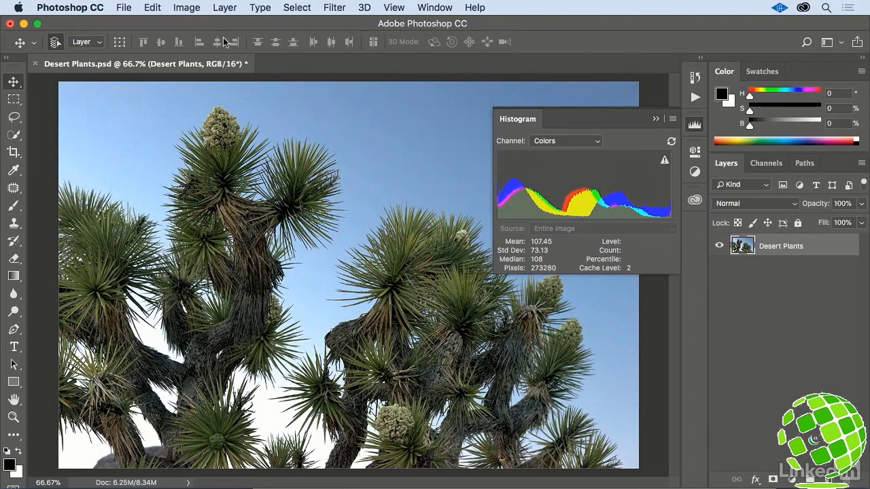
- Apply a Vibrance adjustment to the Desert Plants layer with vibrance +10 and saturation +8, and refresh the histogram with uncached data
{"action": "left_click", "coordinate": [188, 12]}
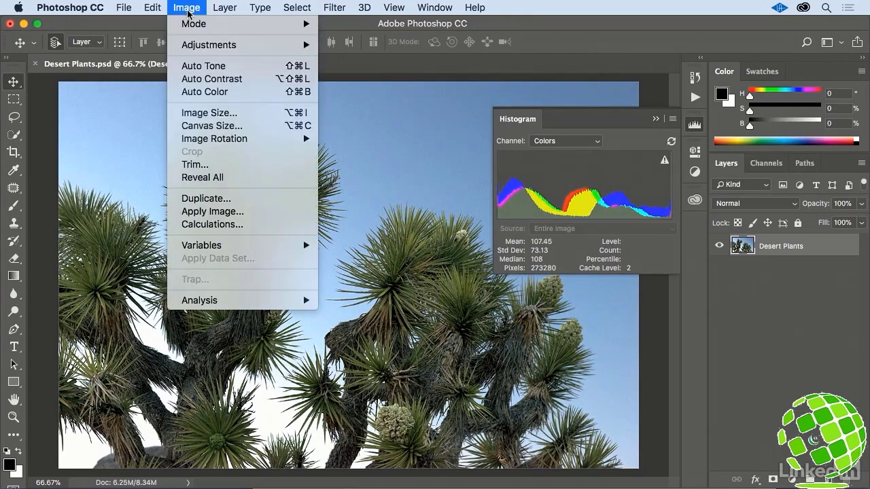
{"action": "mouse_move", "coordinate": [245, 47]}
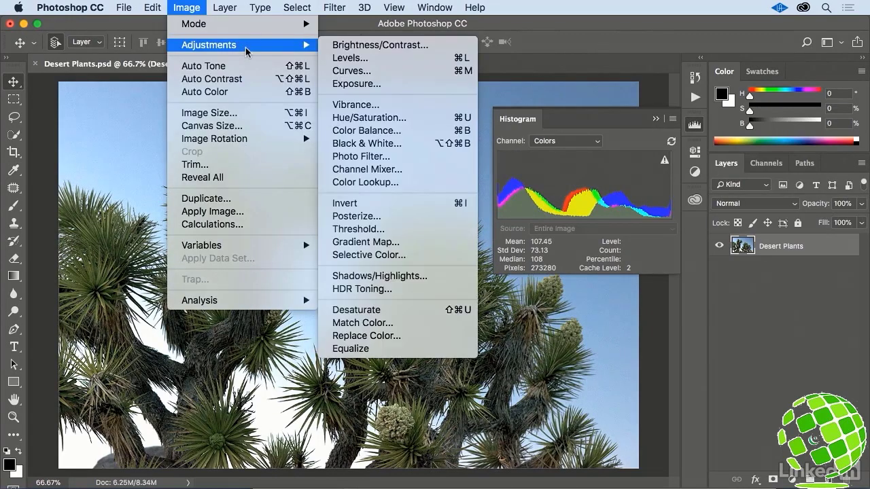
{"action": "left_click", "coordinate": [383, 107]}
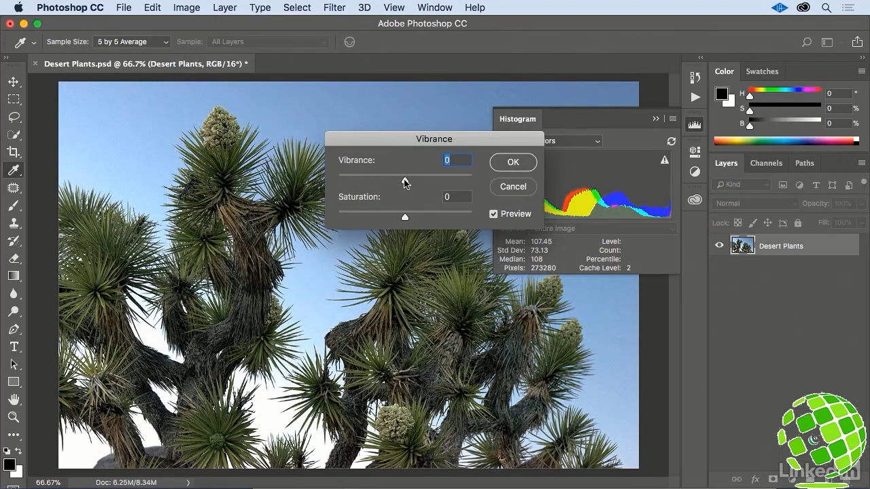
{"action": "left_click_drag", "start_coordinate": [403, 180], "coordinate": [413, 181]}
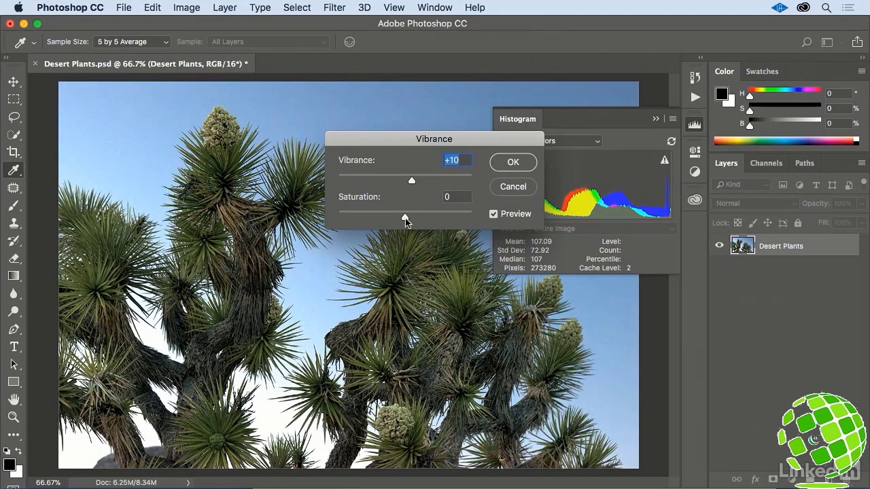
{"action": "left_click_drag", "start_coordinate": [405, 219], "coordinate": [410, 219]}
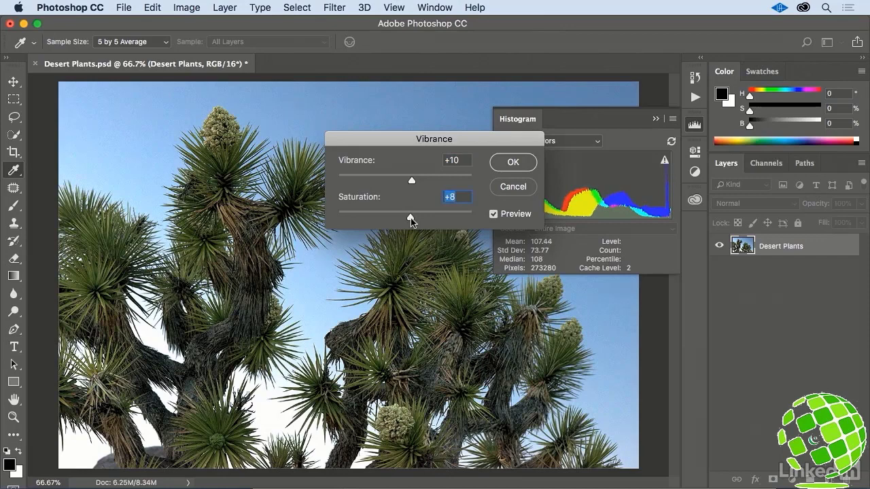
{"action": "left_click", "coordinate": [510, 165]}
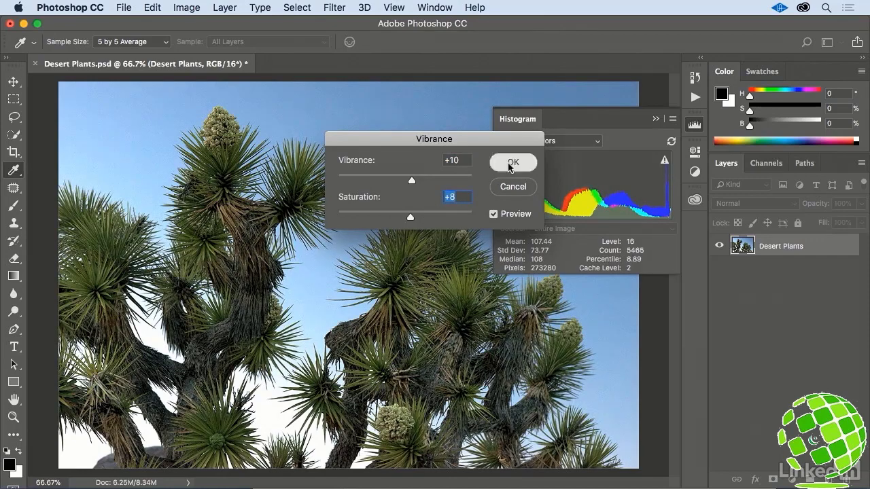
{"action": "left_click", "coordinate": [671, 142]}
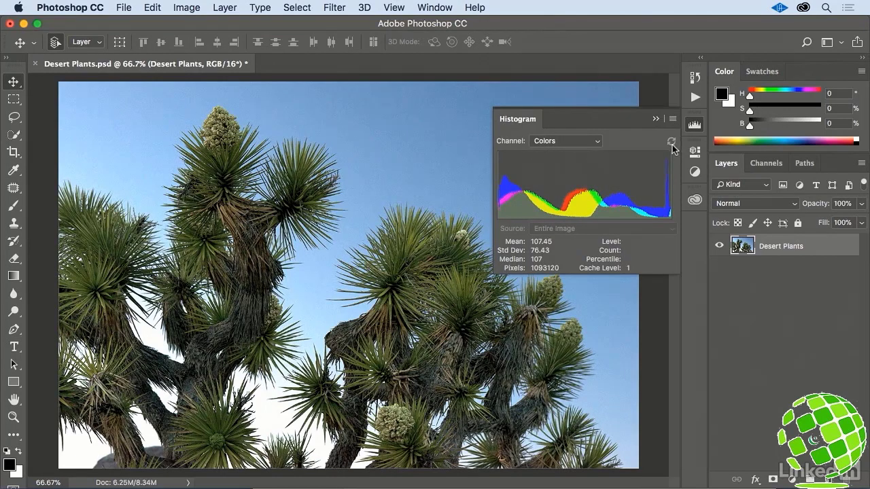
- Revert the photo to its saved version for a before-and-after comparison, and undo the revert
{"action": "left_click", "coordinate": [126, 7]}
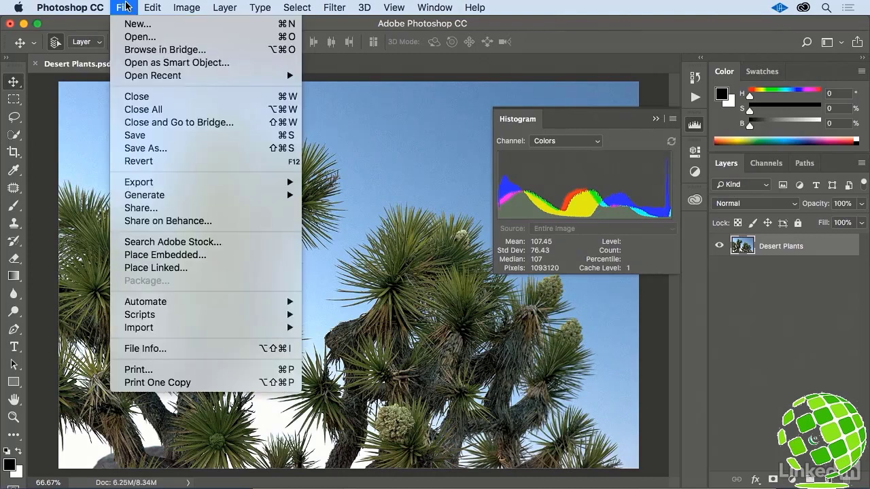
{"action": "left_click", "coordinate": [201, 161]}
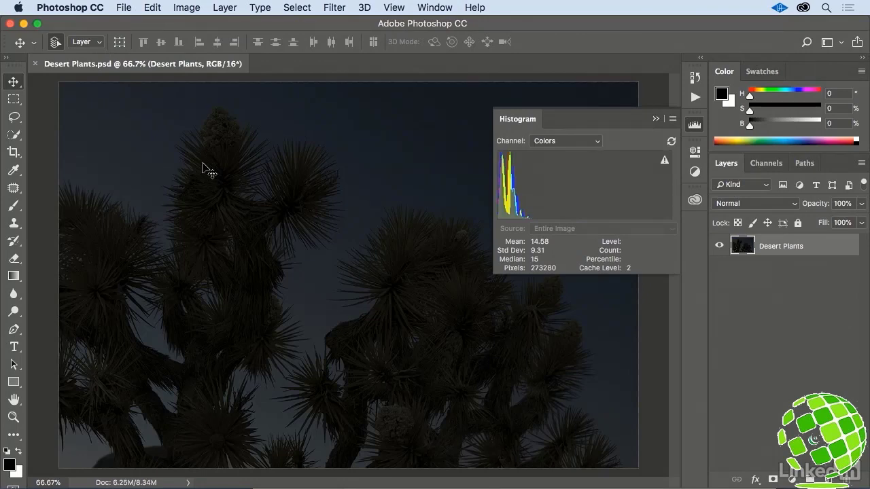
{"action": "key", "text": "super+z"}
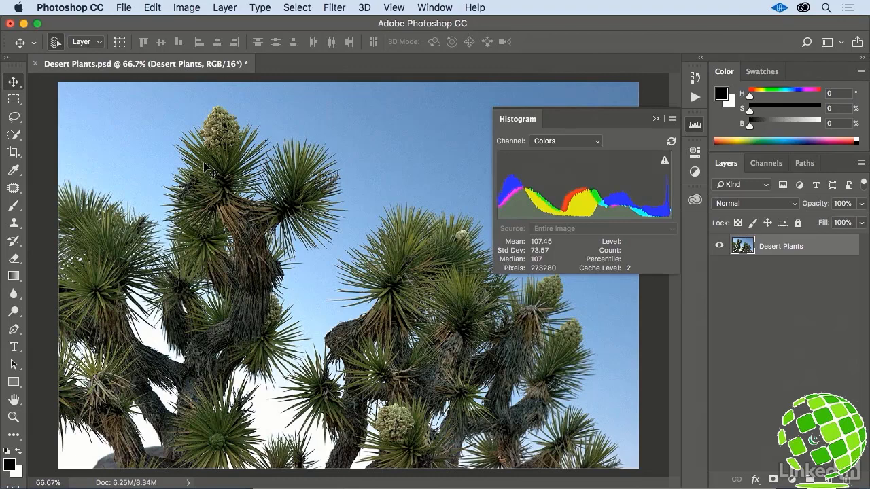
- Review the adjustments recorded in the document's history and collapse the history list again
{"action": "left_click", "coordinate": [694, 77]}
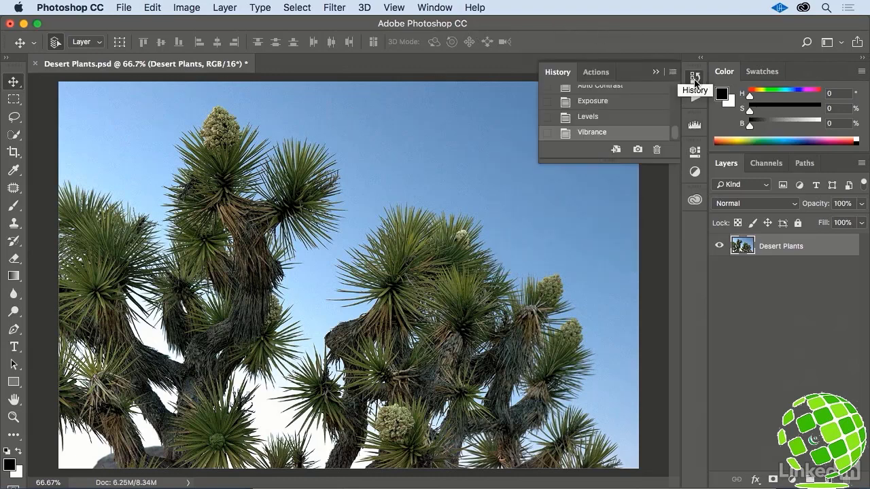
{"action": "scroll", "coordinate": [675, 121], "scroll_direction": "down", "scroll_amount": 2}
{"action": "scroll", "coordinate": [675, 122], "scroll_direction": "down", "scroll_amount": 4}
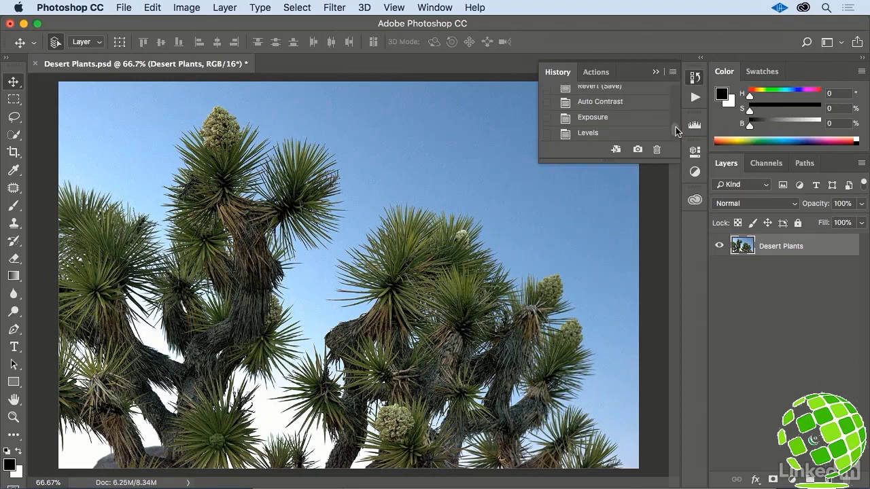
{"action": "left_click", "coordinate": [694, 78]}
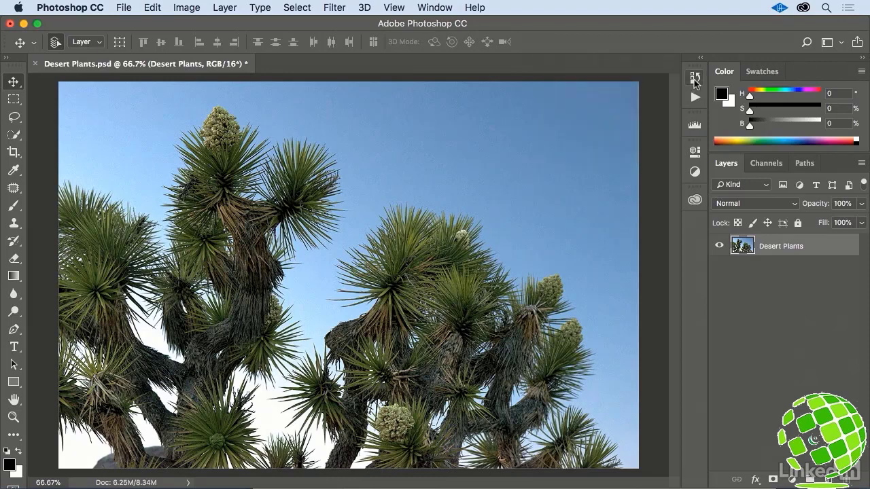
- Reopen the Vibrance adjustment for the Desert Plants layer and accept it with vibrance and saturation both at 0
{"action": "left_click", "coordinate": [185, 7]}
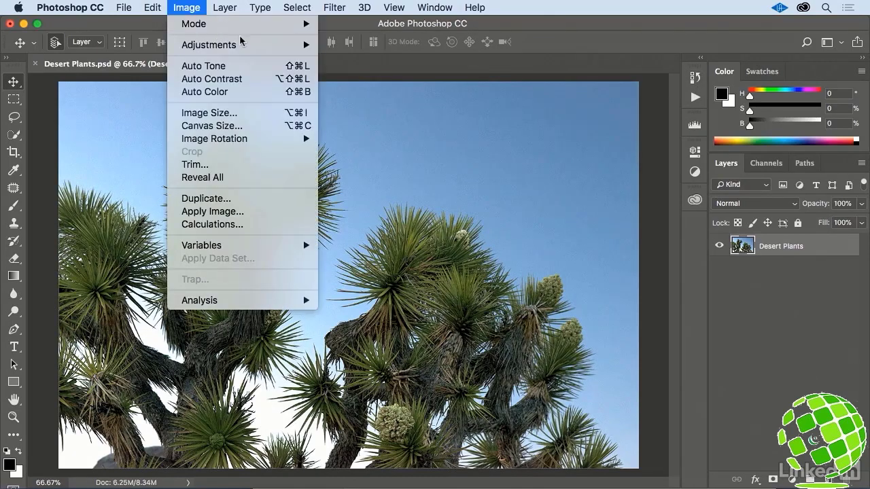
{"action": "mouse_move", "coordinate": [249, 48]}
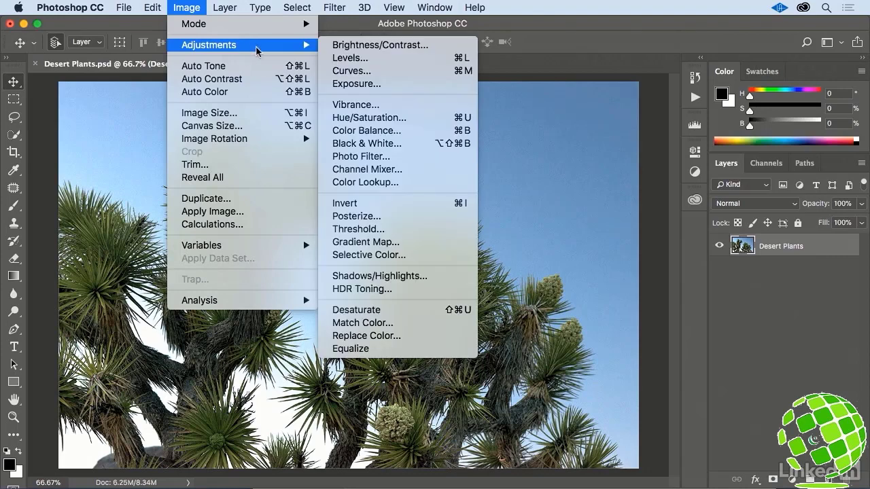
{"action": "left_click", "coordinate": [392, 106]}
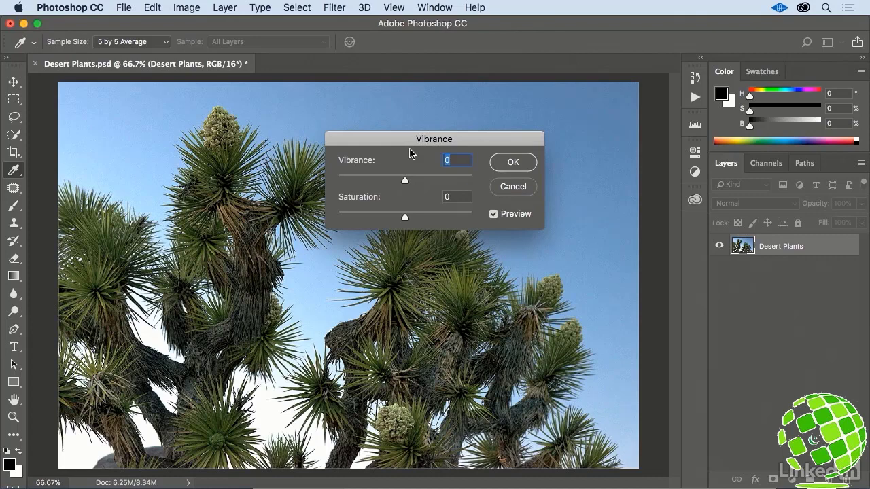
{"action": "left_click", "coordinate": [511, 164]}
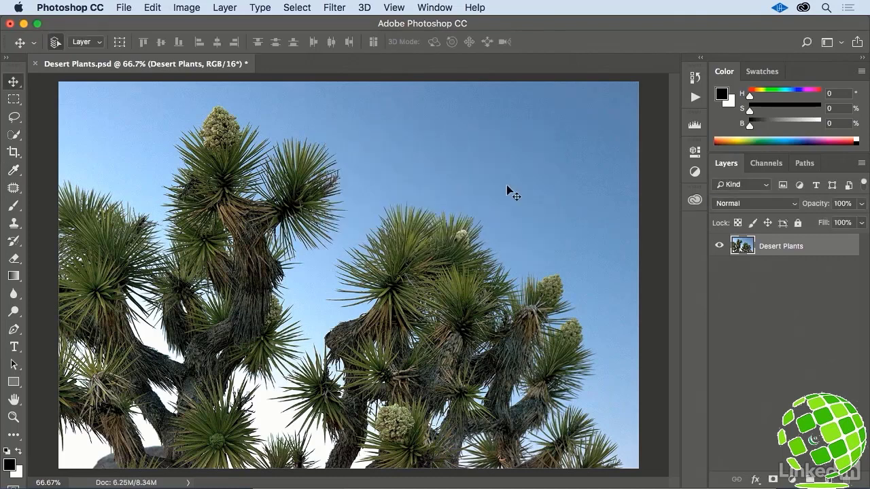